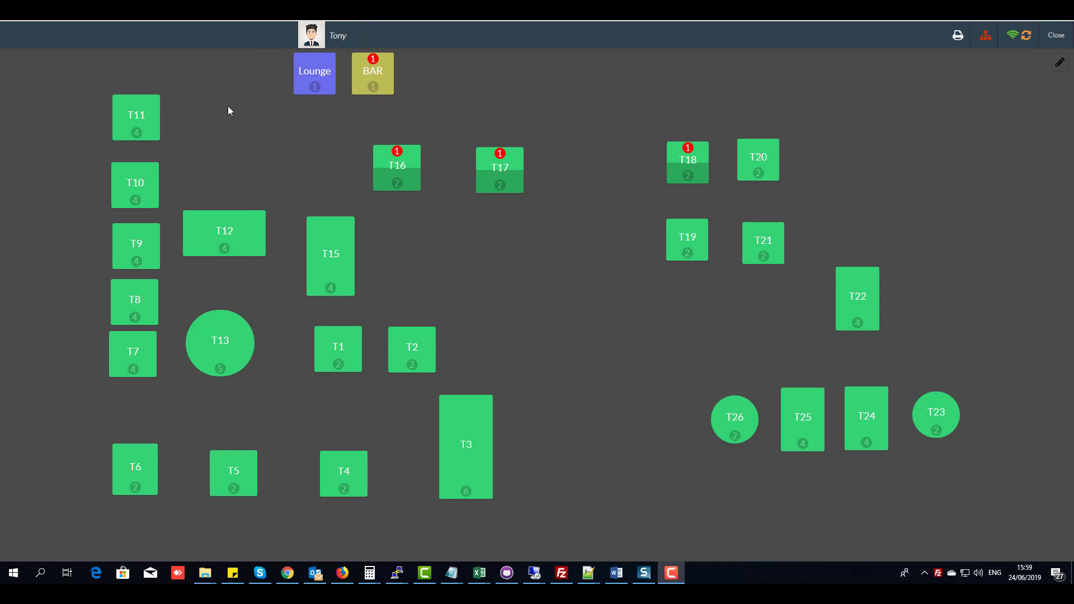
Change the active cashier to the first one listed and turn on editing of the table floor plan.
left_click(336, 38)
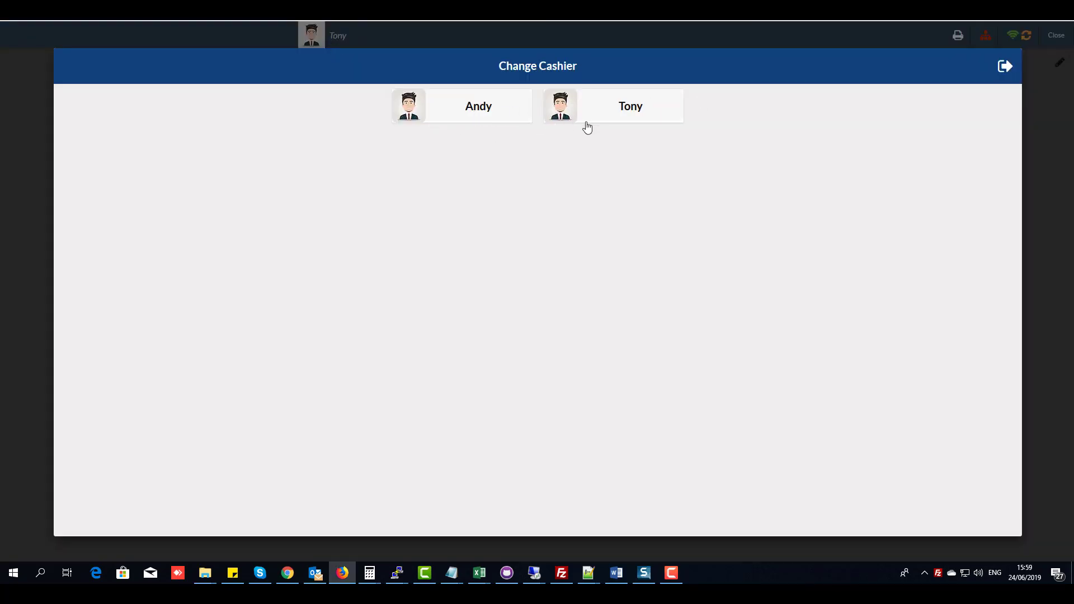
left_click(468, 115)
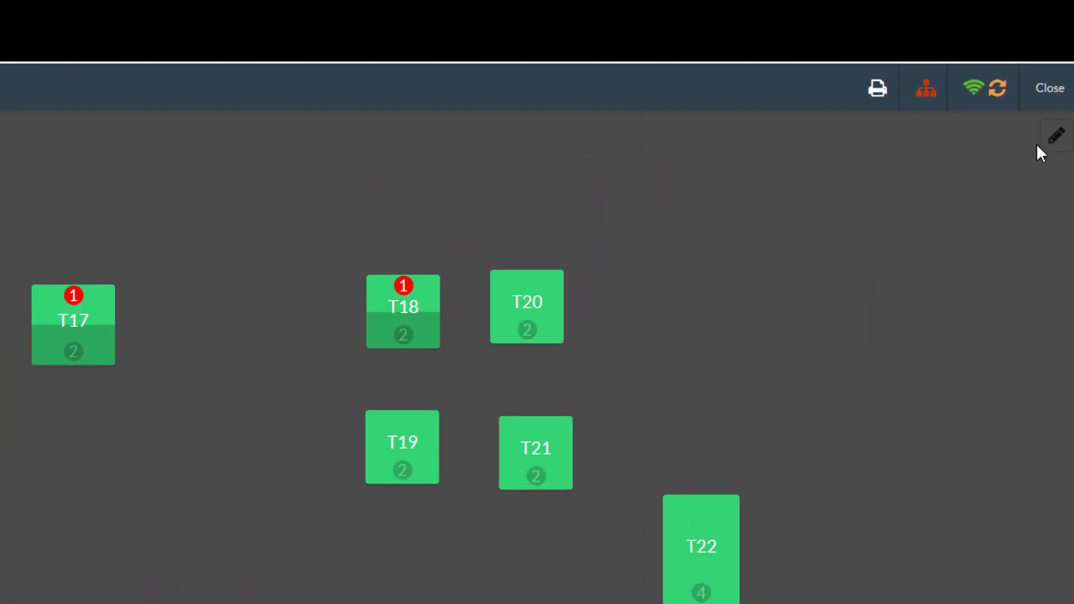
left_click(1057, 138)
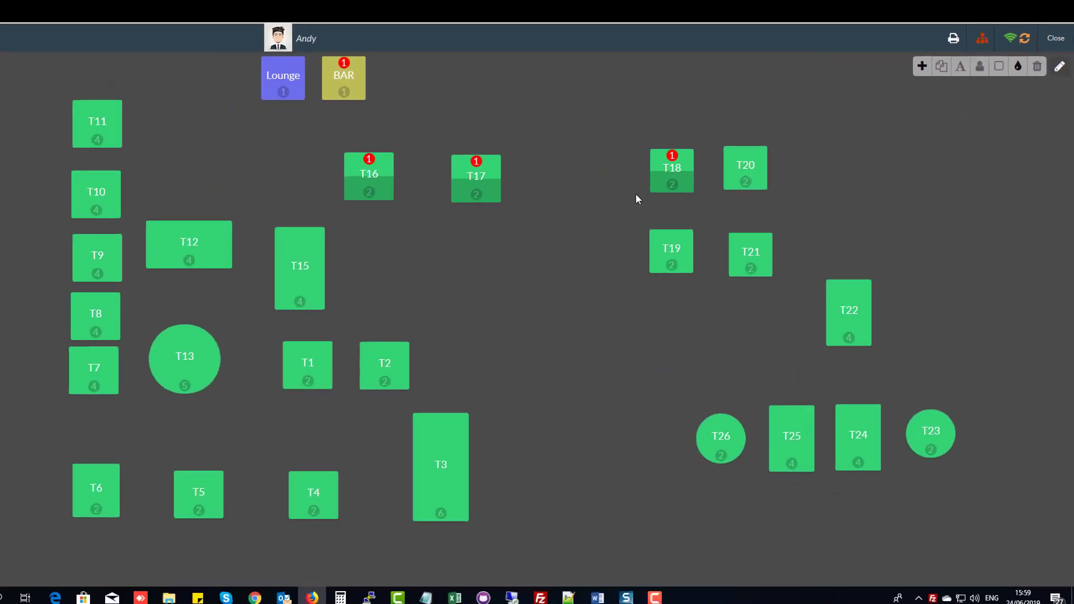
left_click(672, 173)
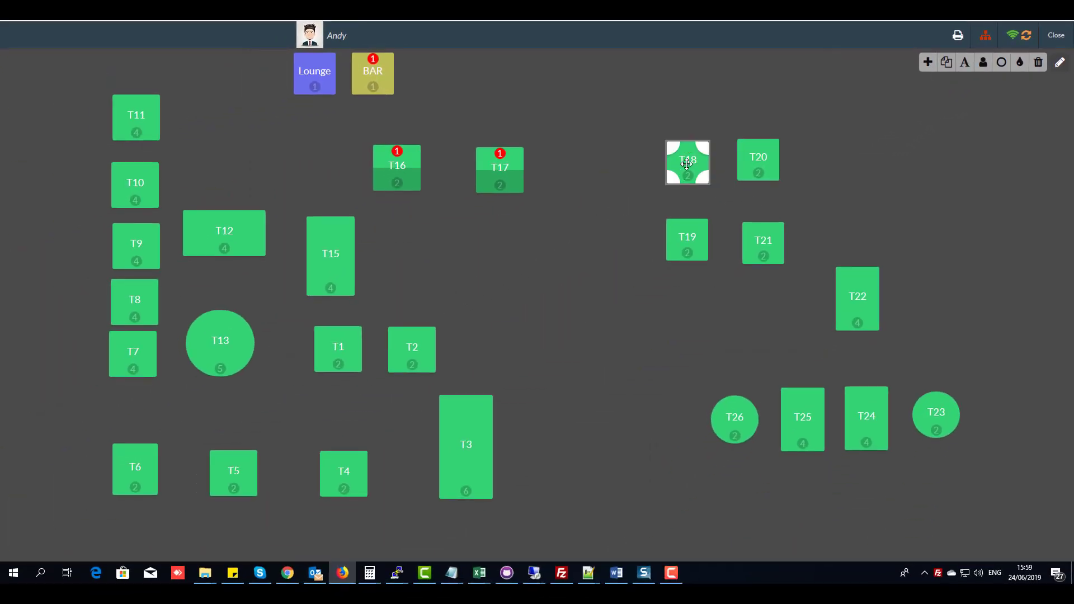
left_click(631, 213)
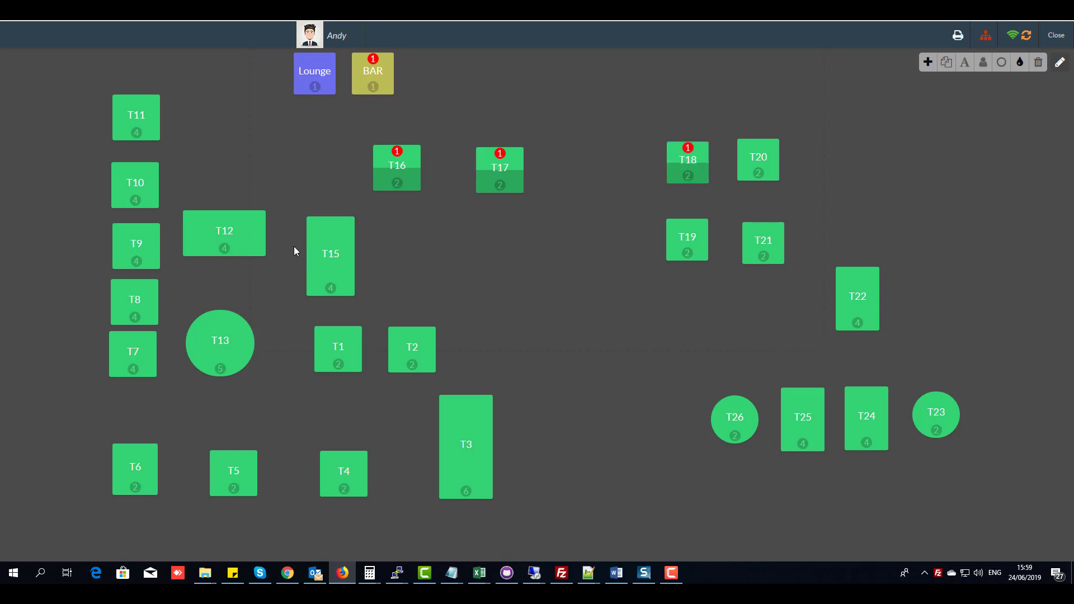
Nudge table T12 slightly to the right and rename it T12test.
left_click(246, 237)
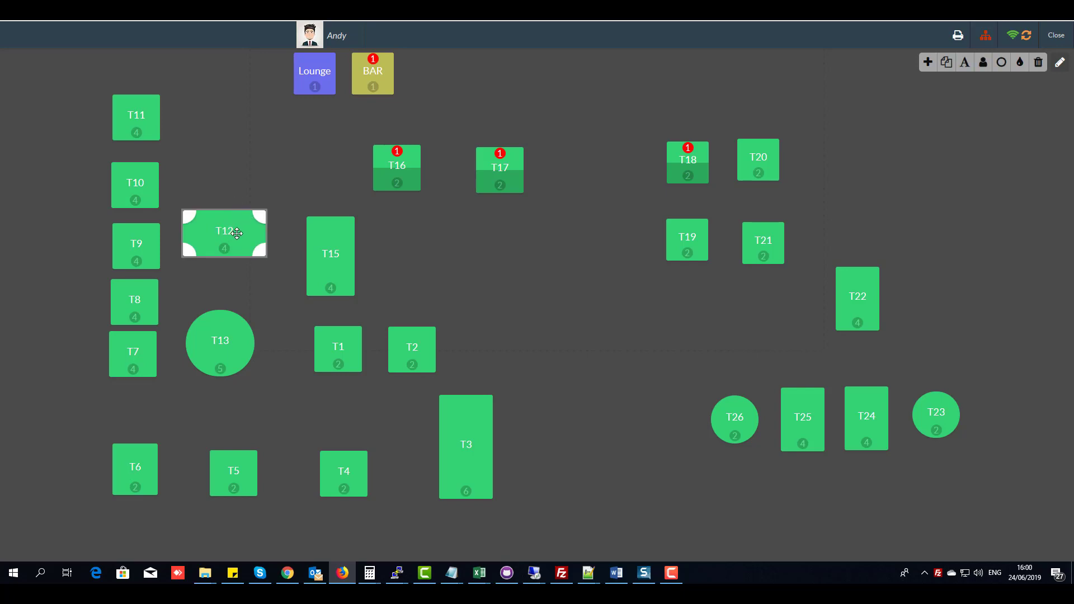
mouse_move(226, 234)
left_mouse_down()
mouse_move(227, 204)
mouse_move(227, 217)
mouse_move(518, 258)
mouse_move(549, 280)
mouse_move(329, 224)
mouse_move(228, 225)
mouse_move(230, 238)
left_mouse_up()
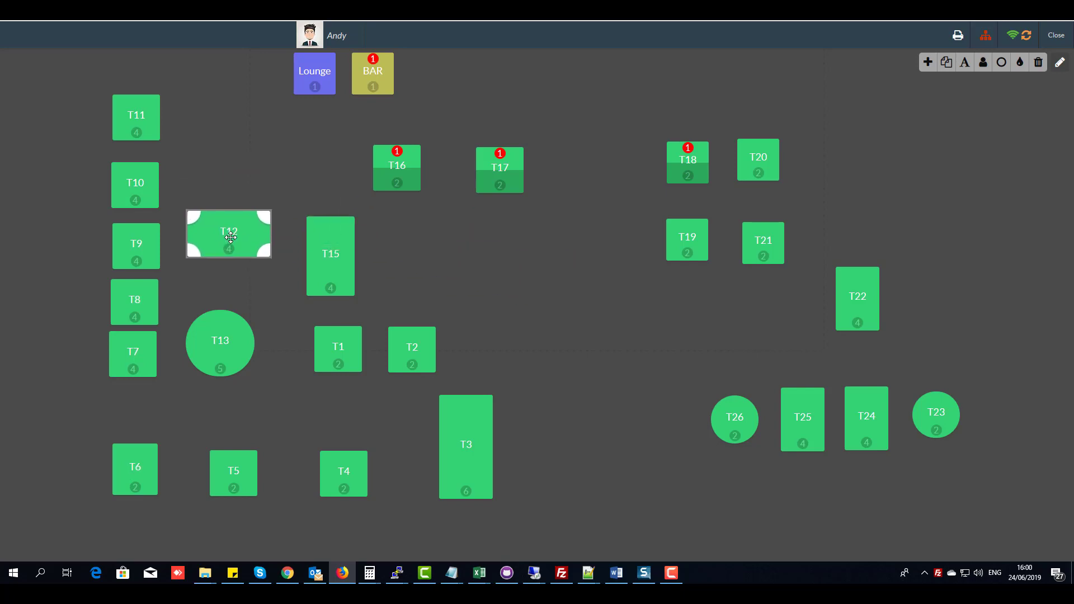
left_click(965, 63)
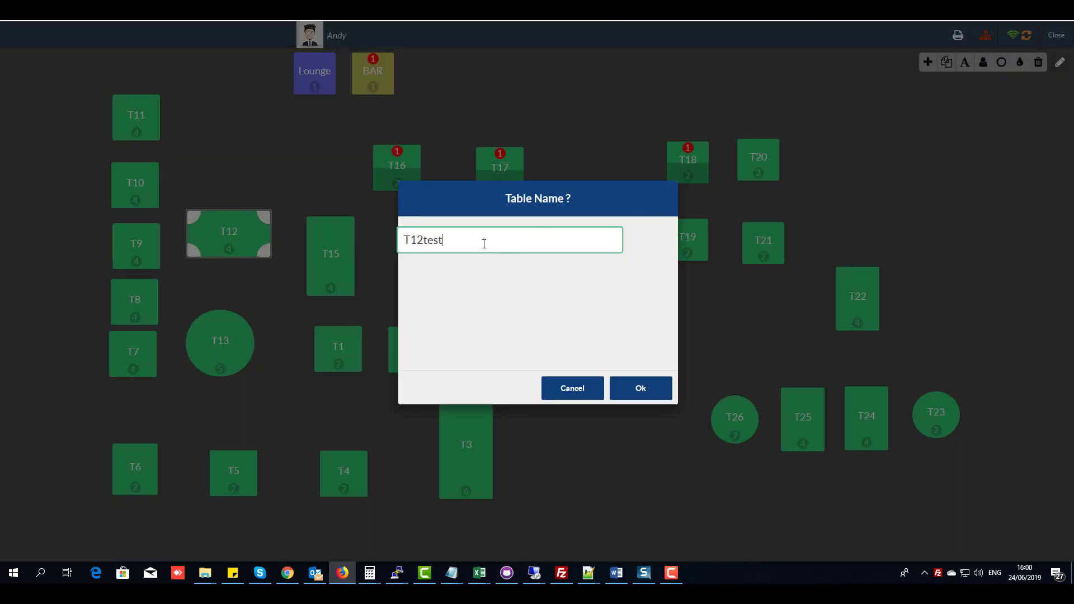
left_click(633, 397)
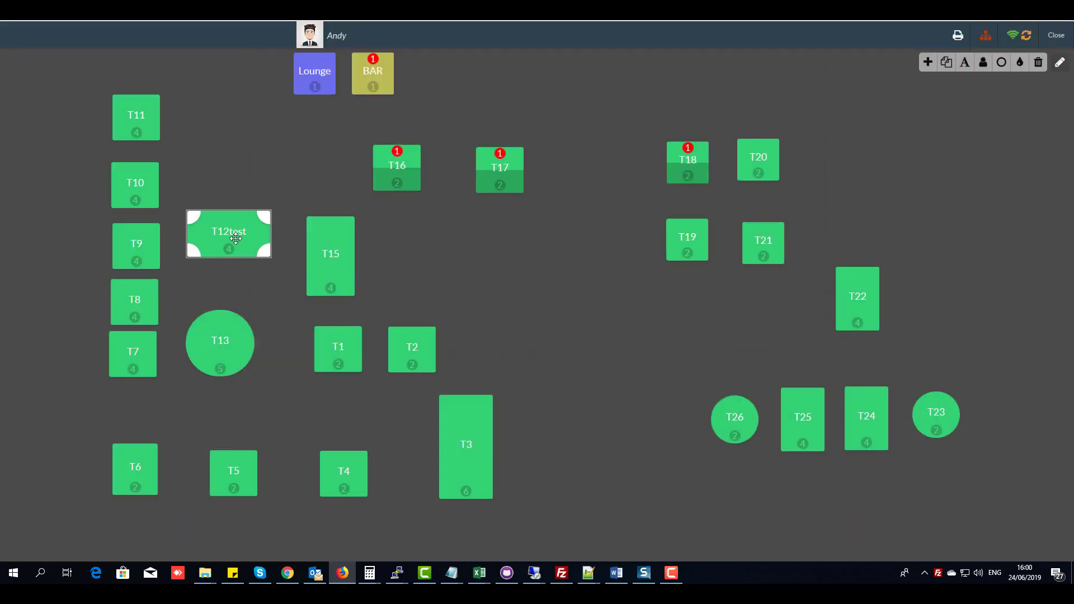
Confirm 4 seats for table T12test and toggle its shape between round and square, ending on square.
left_click(984, 64)
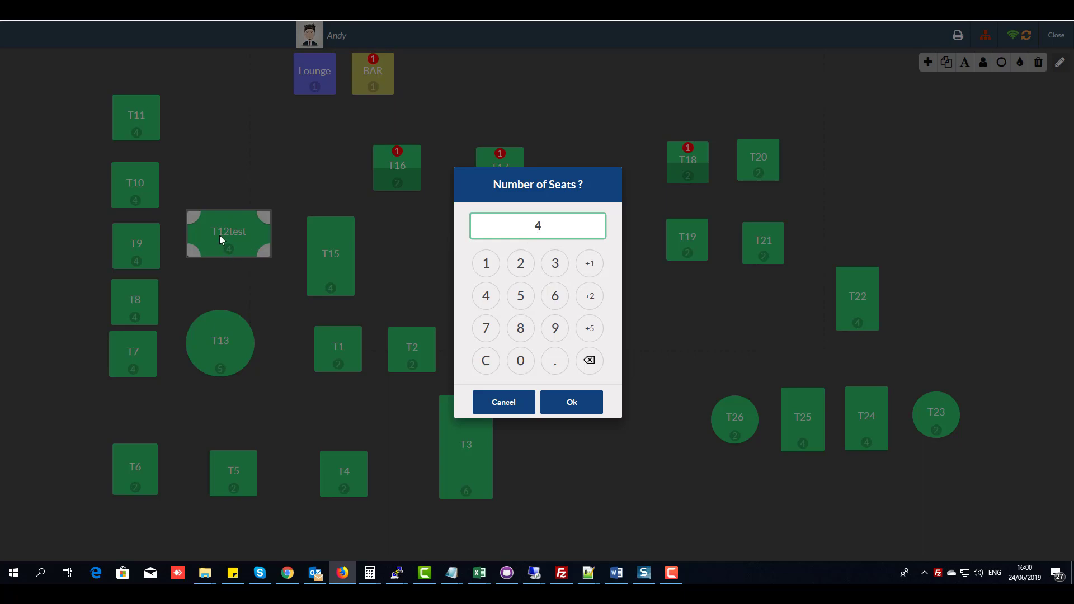
left_click(572, 402)
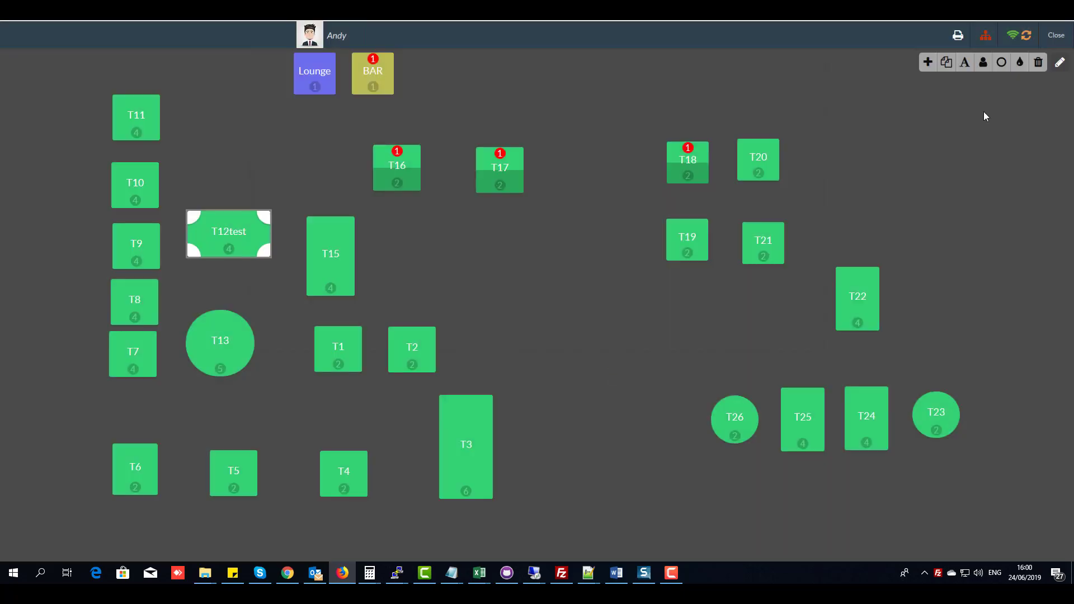
left_click(1002, 63)
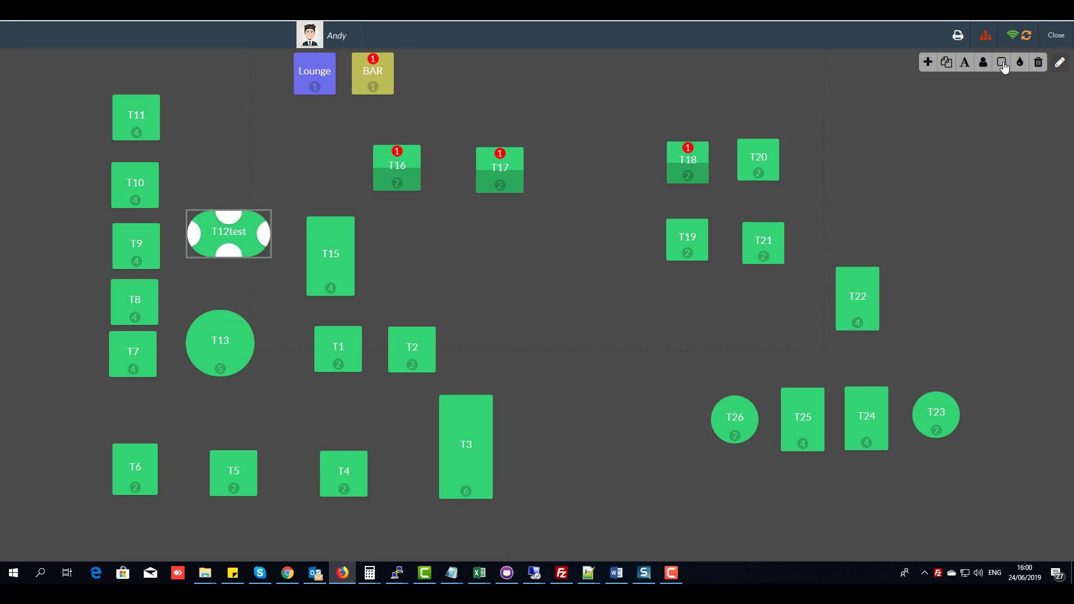
left_click(1003, 63)
left_click(1002, 63)
left_click(1003, 64)
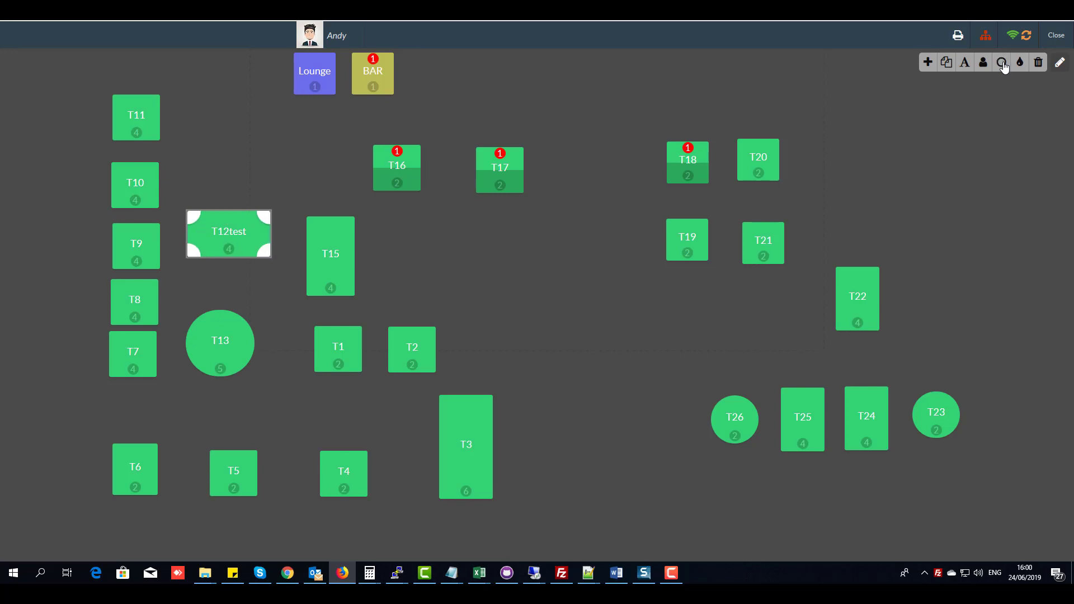
left_click(1003, 64)
left_click(1004, 67)
Try several fill colours on table T12test, including yellow, red and orange, and finish with blue.
left_click(1021, 65)
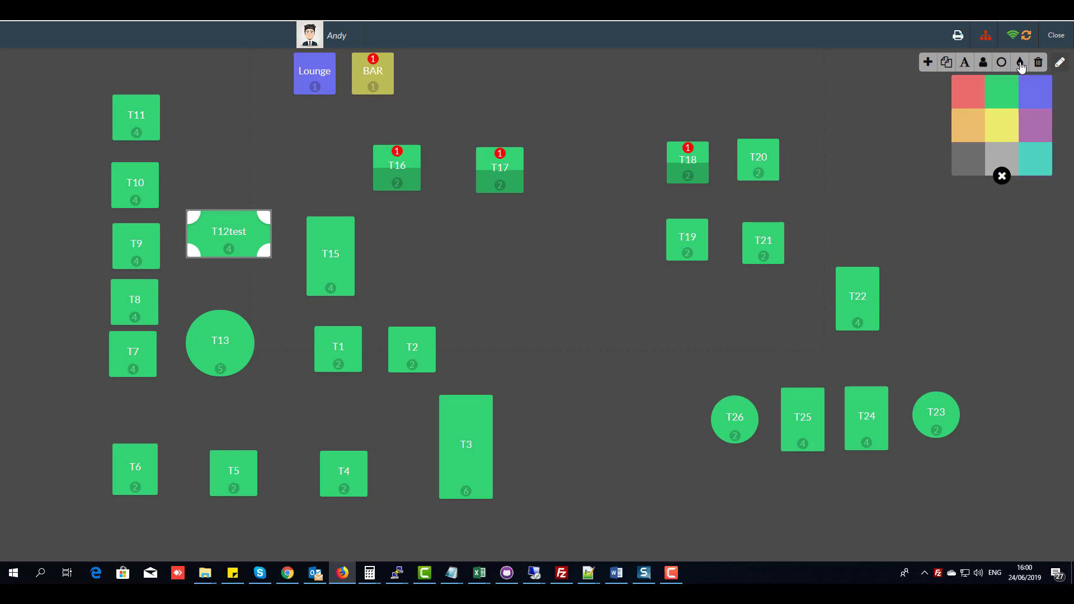
left_click(1002, 131)
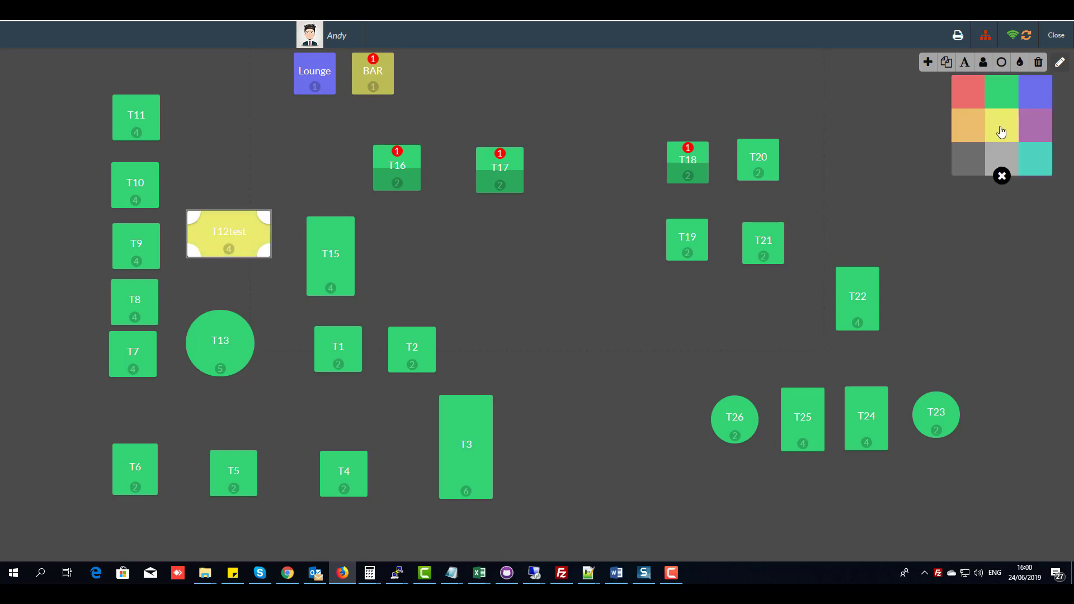
left_click(1011, 95)
left_click(964, 98)
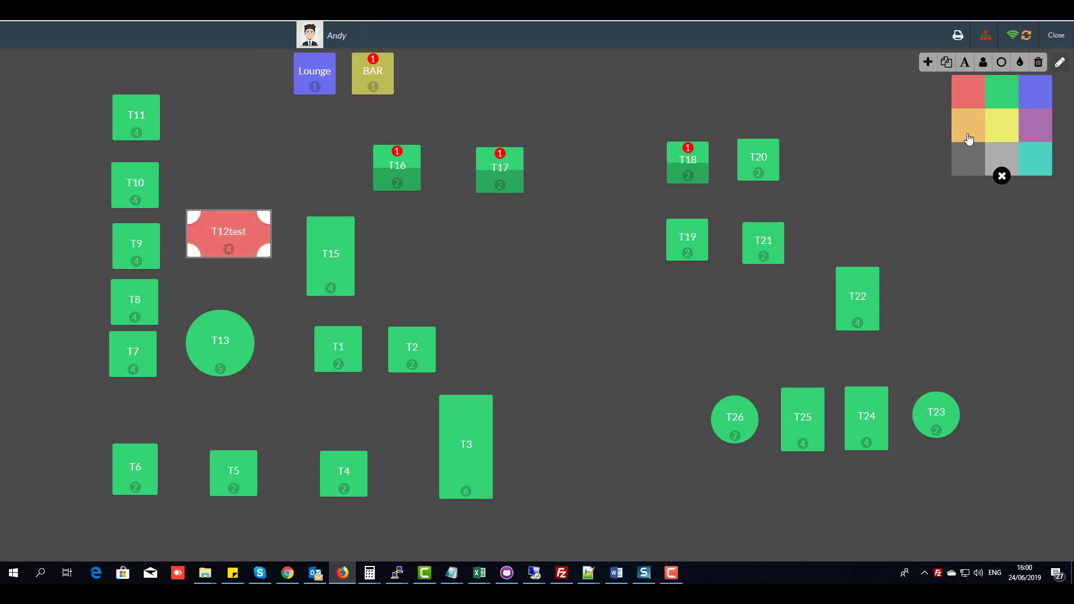
left_click(965, 140)
left_click(999, 133)
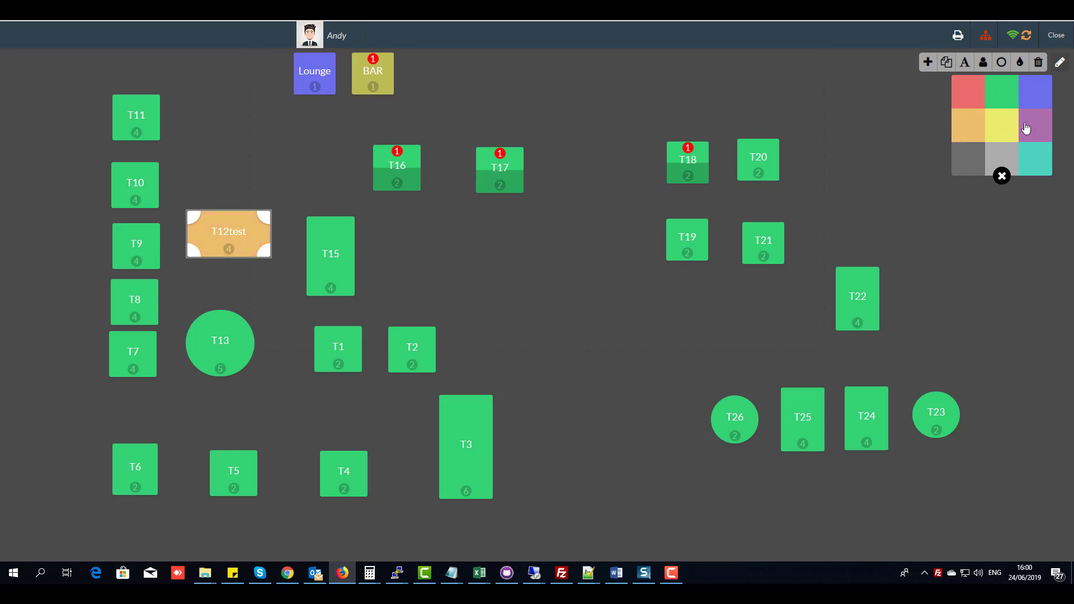
left_click(1040, 92)
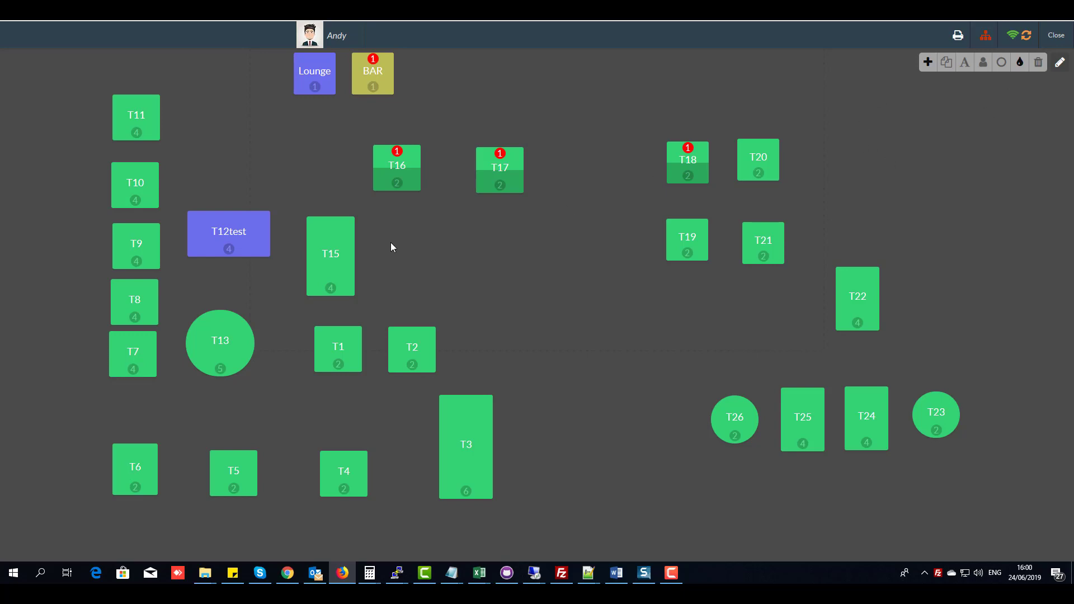
Add a new table and place it in the open area below and between T17 and T18.
left_click(927, 65)
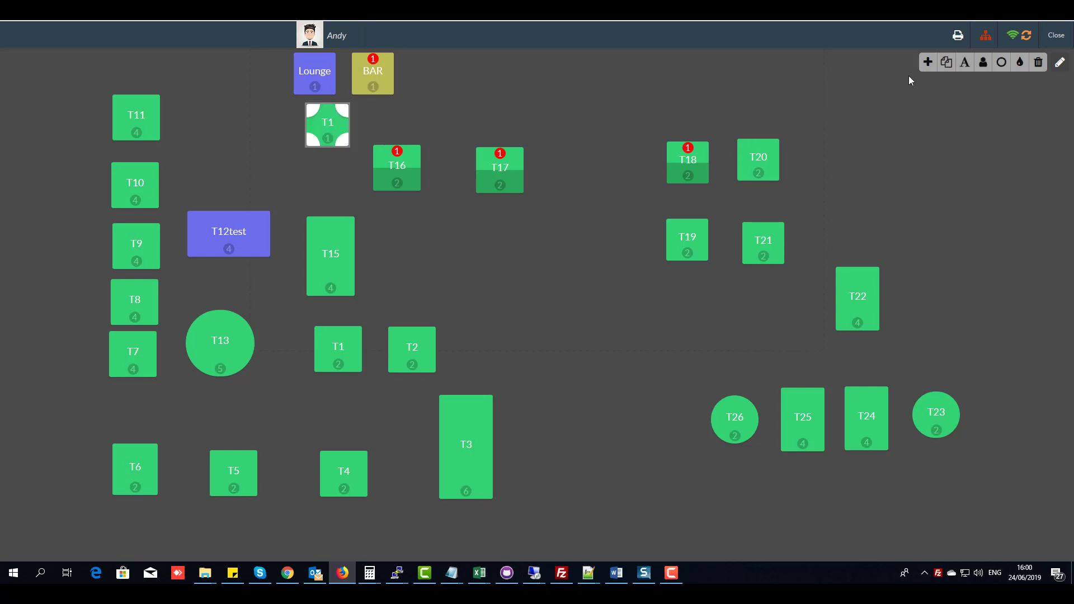
left_click_drag(322, 127, 403, 116)
left_click_drag(469, 125, 569, 262)
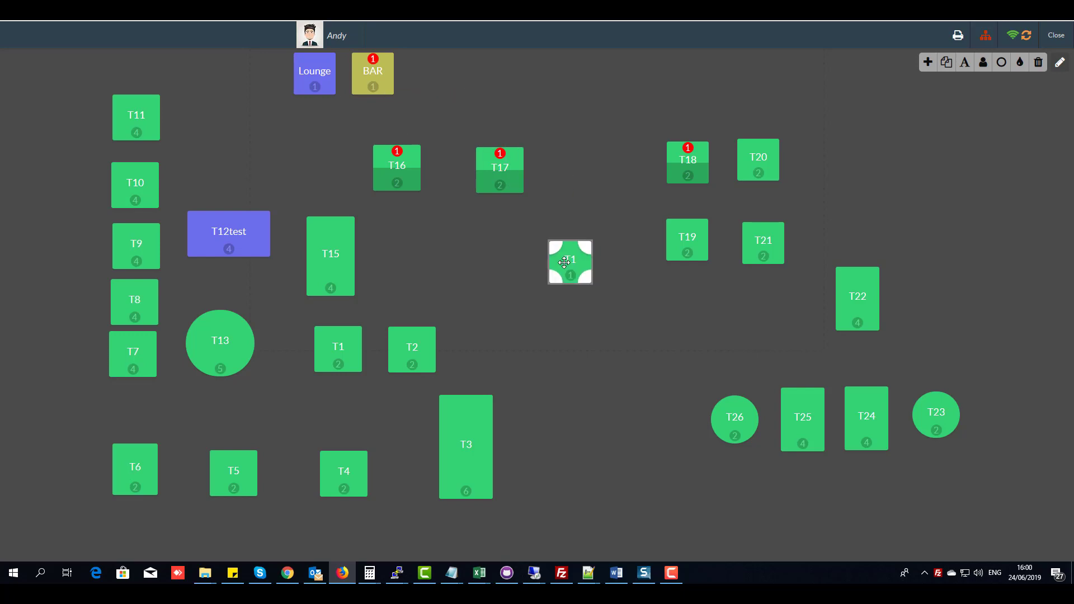
Rename the newly added table T99.
left_click(966, 64)
double_click(412, 239)
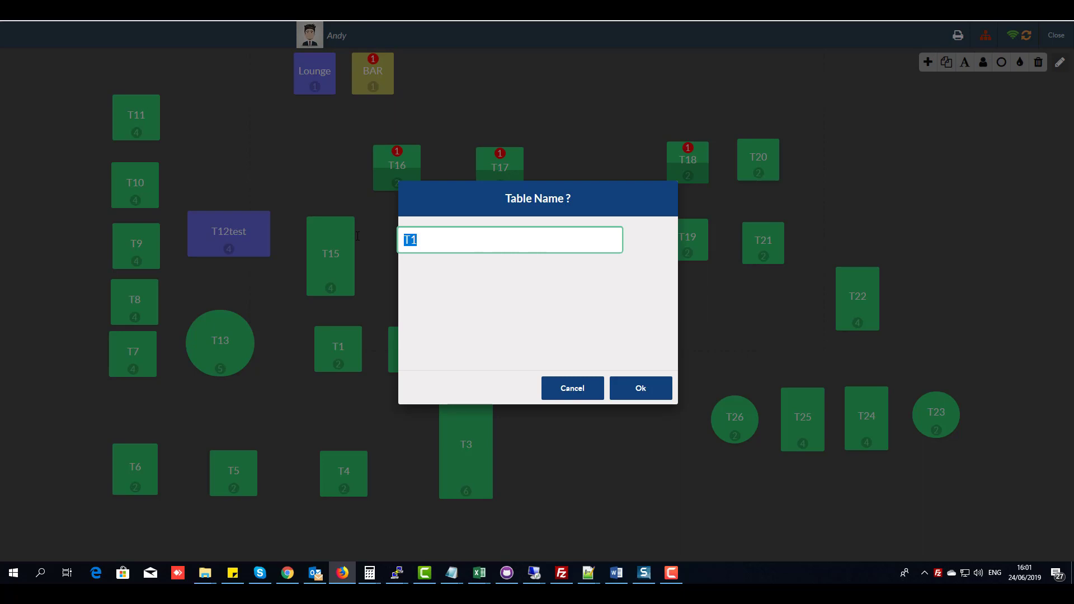
type("T")
left_click(646, 390)
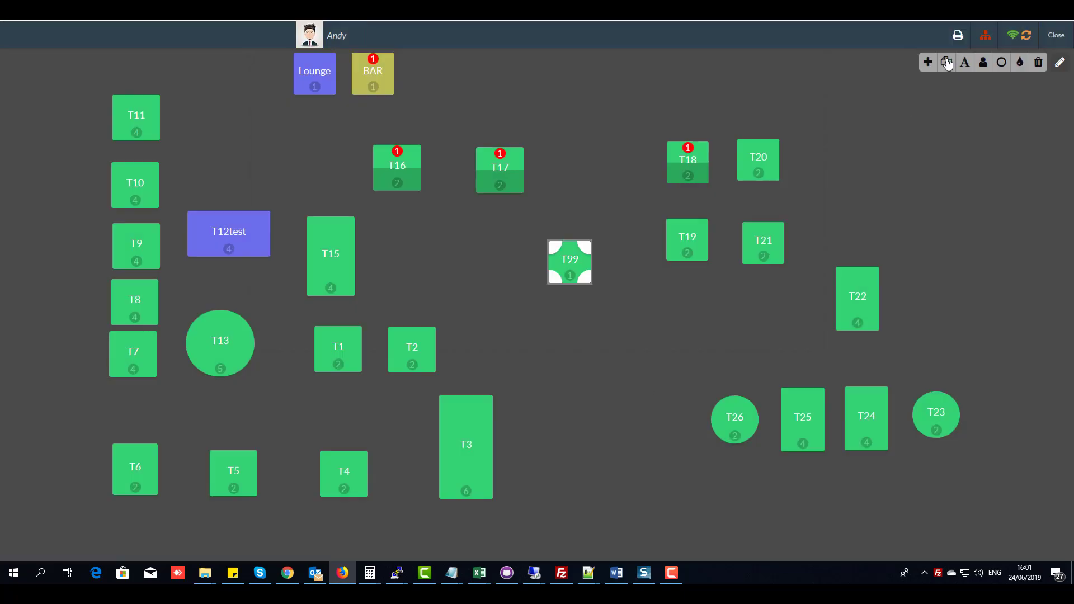
Toggle table T99's shape to round and back to square.
left_click(1003, 64)
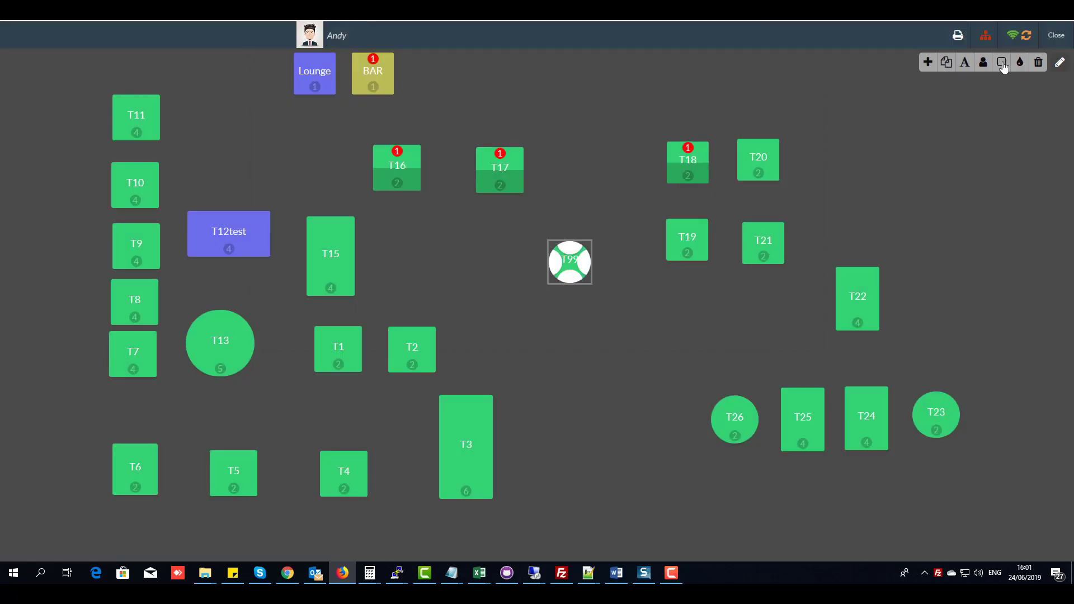
left_click(577, 261)
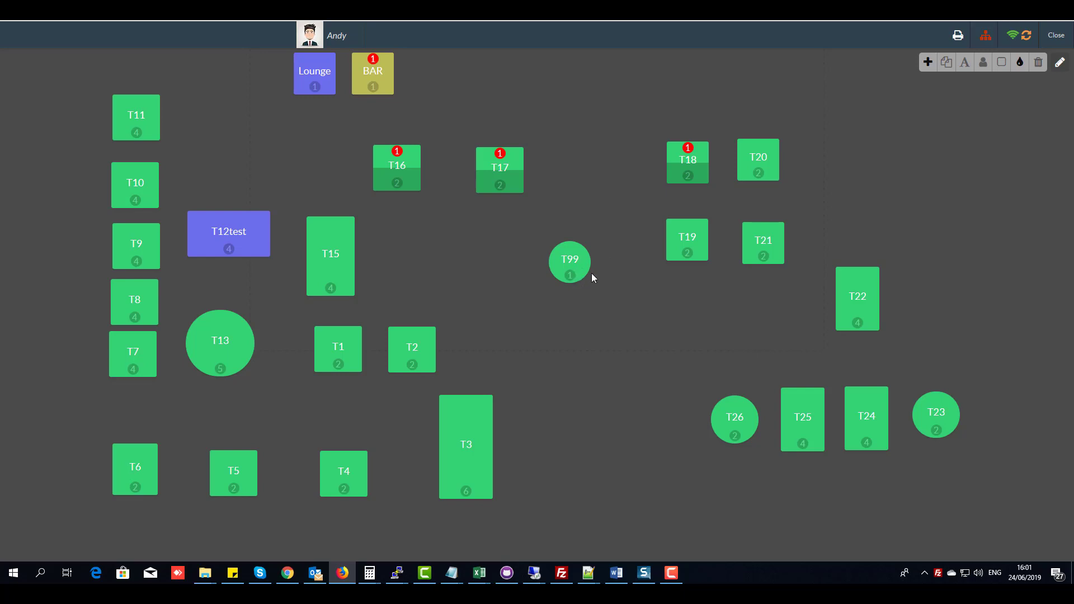
left_click(588, 271)
left_click(1001, 63)
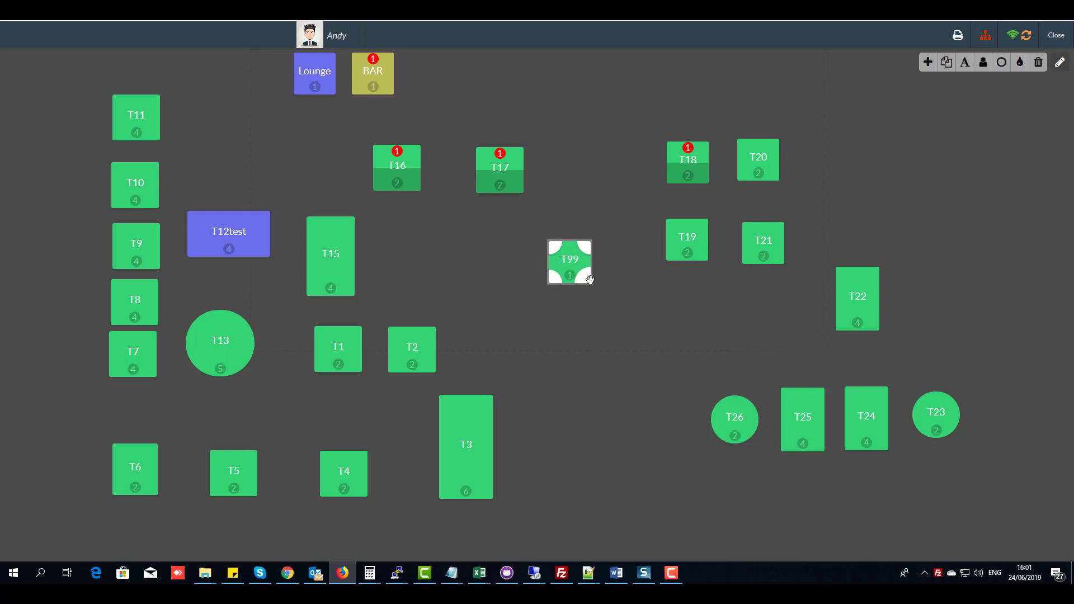
Shift table T99 slightly up and left, stretch it into a wide table reaching towards T19, and give it square corners.
left_click_drag(593, 266, 567, 276)
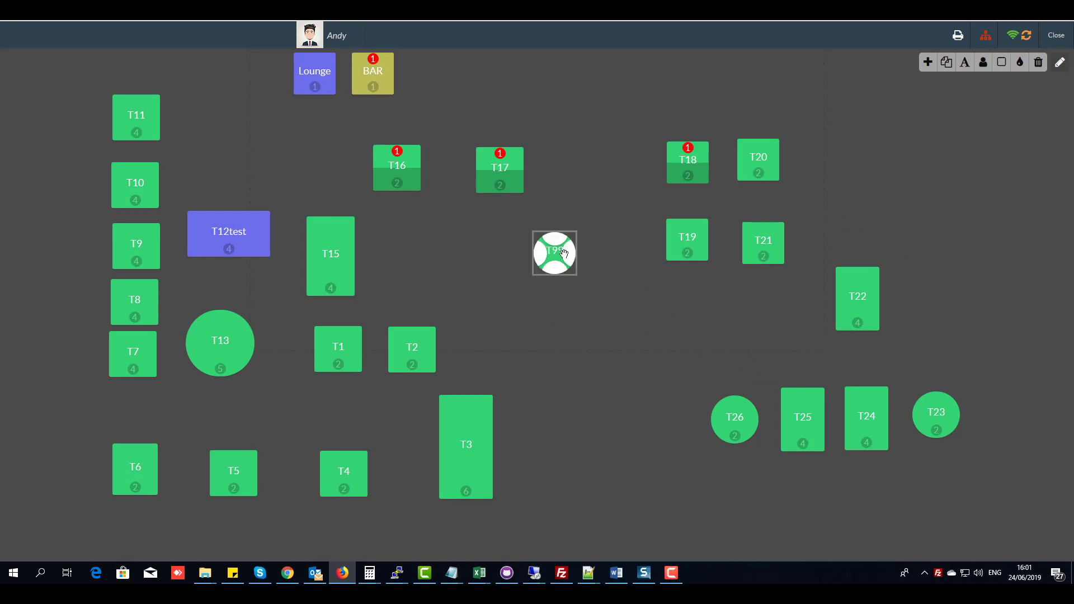
left_click_drag(576, 275, 643, 284)
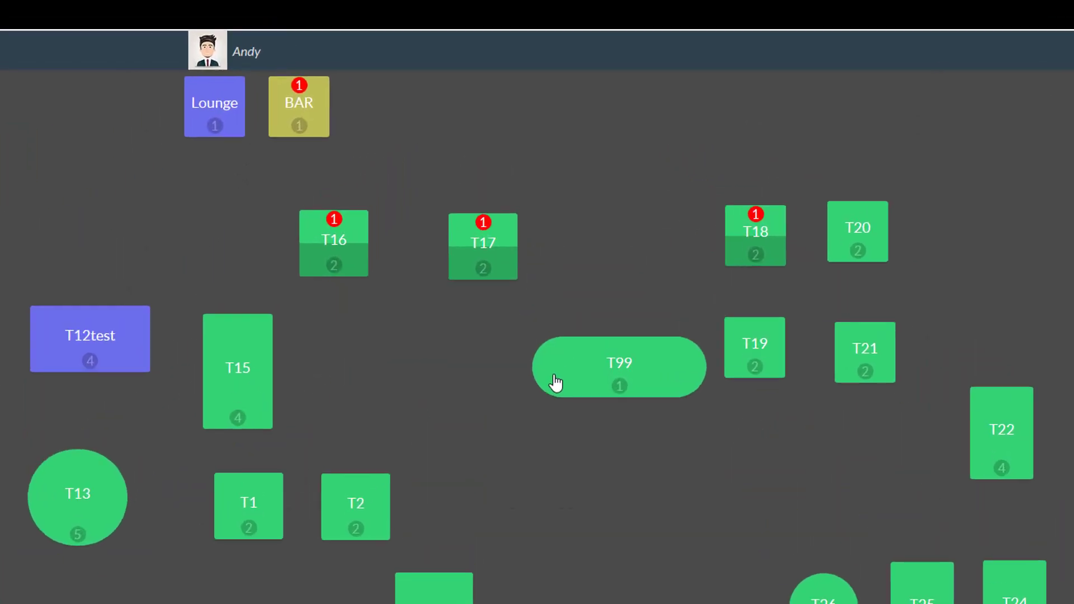
left_click(580, 252)
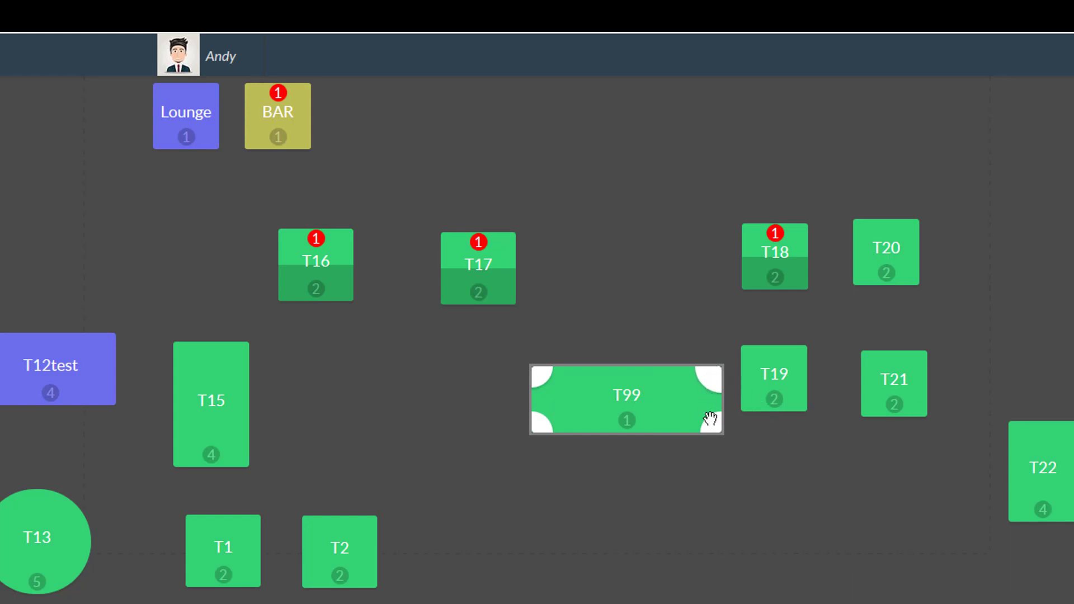
Widen table T15 to the right and enlarge table T99's height to make it a big, nearly square block.
left_click(213, 396)
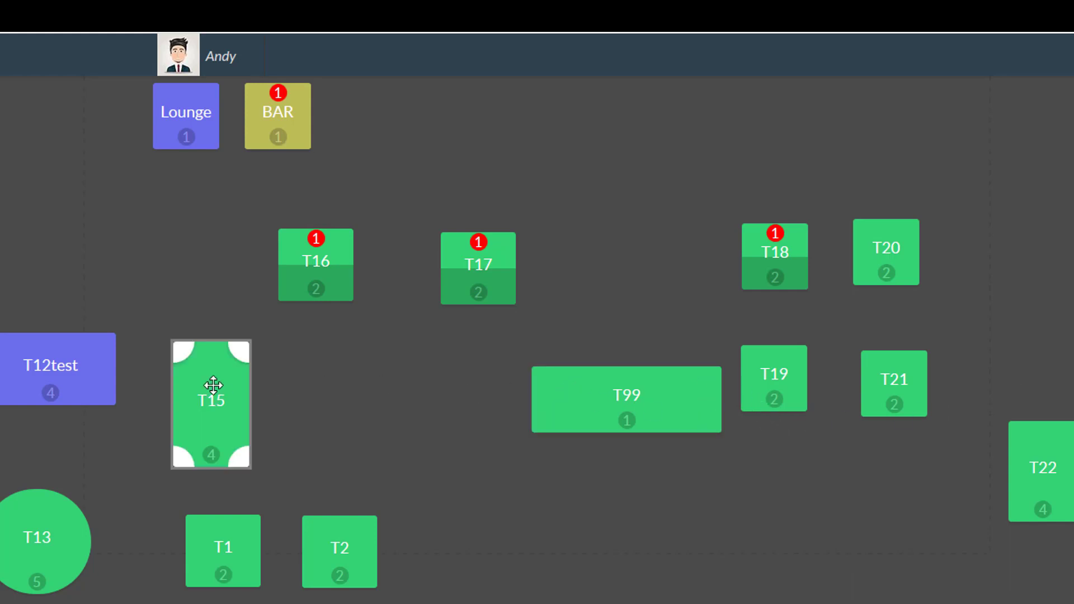
left_click_drag(235, 353, 286, 378)
left_click(572, 411)
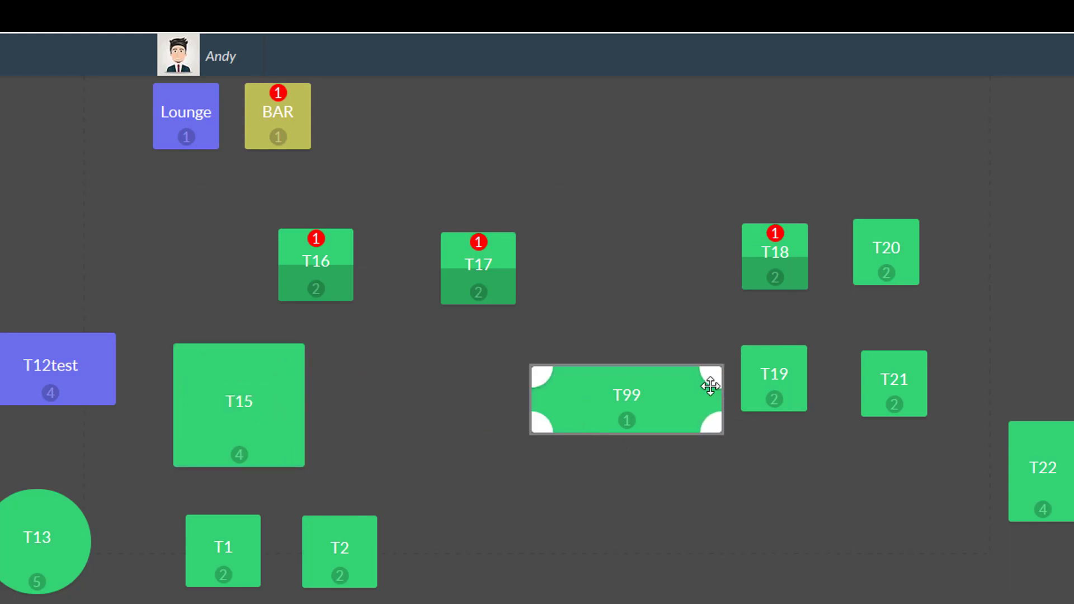
left_click_drag(707, 381, 704, 461)
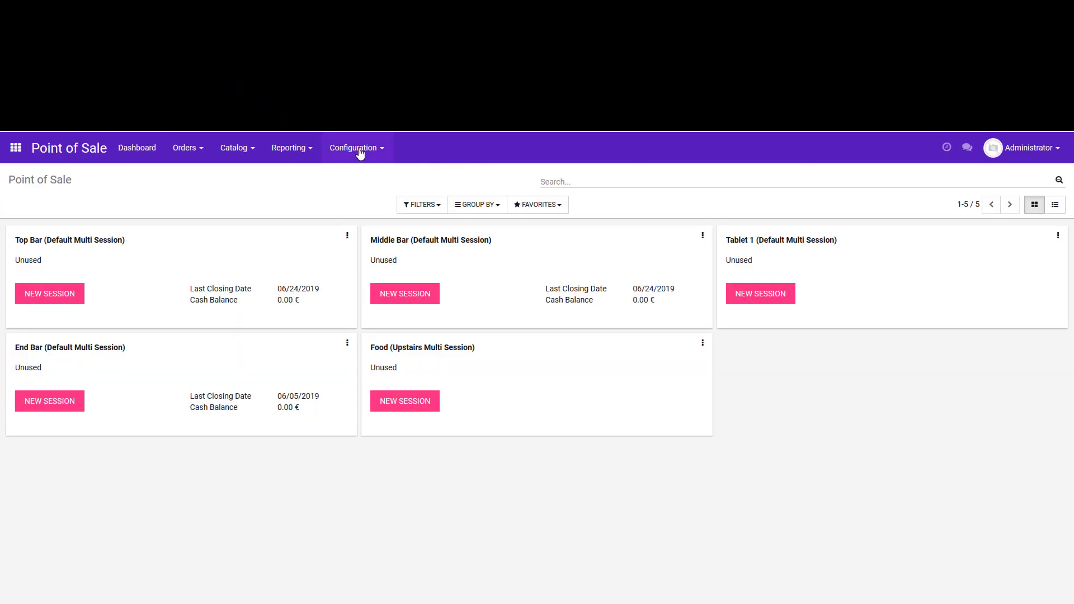
Open the Middle Bar point of sale configuration in edit mode and go to its floor plans.
left_click(354, 148)
left_click(367, 175)
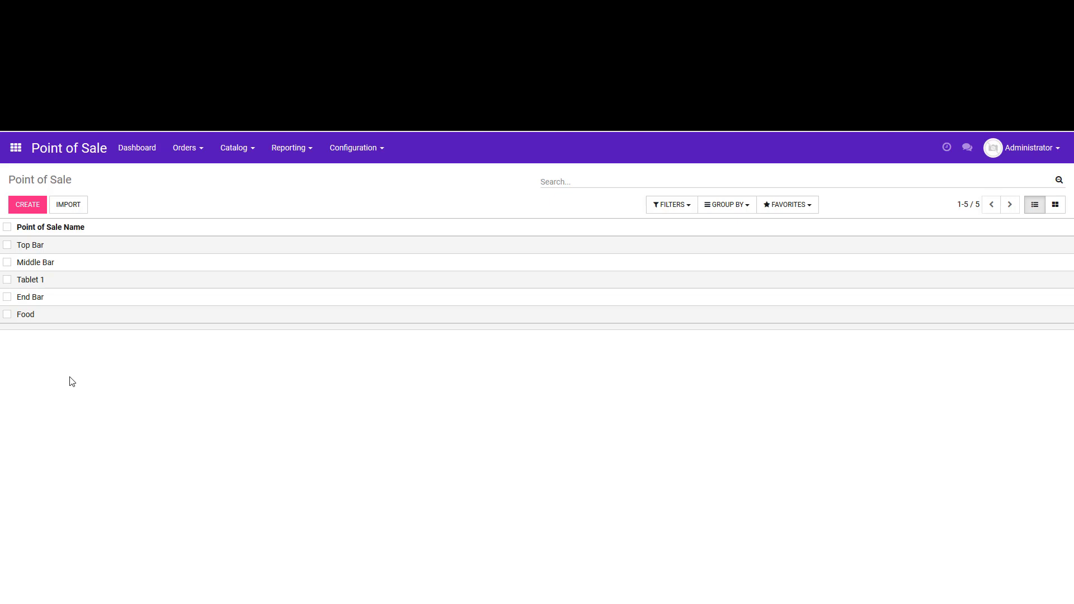
left_click(35, 263)
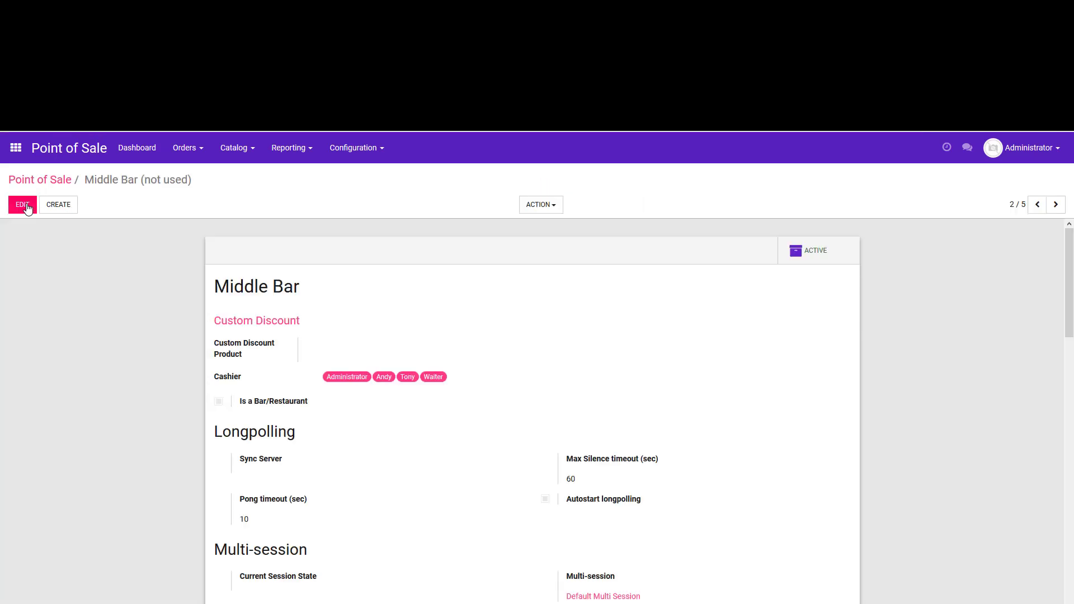
left_click(27, 209)
scroll(112, 316, "down", 2)
scroll(119, 322, "down", 2)
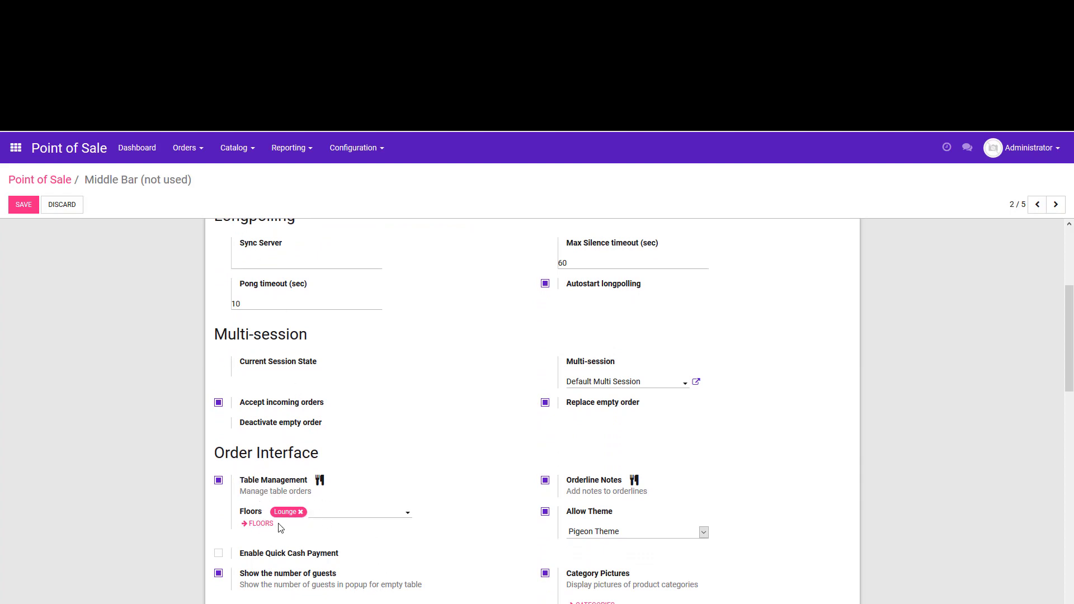
left_click(261, 525)
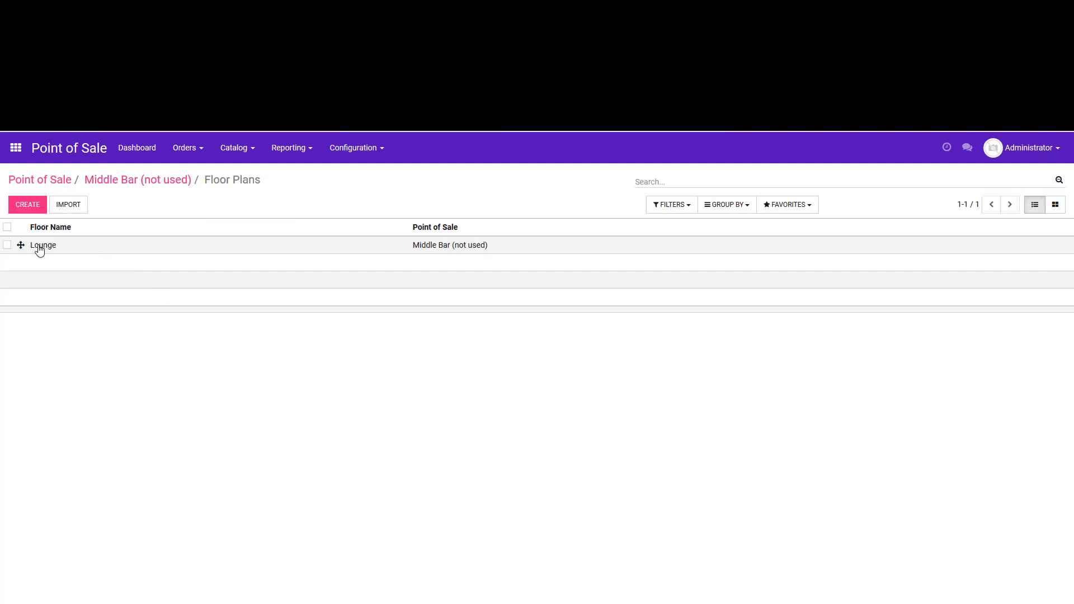
Open the Lounge floor plan, examine its list of table names, seats and shapes, and return to the floor plans.
left_click(39, 246)
scroll(143, 343, "down", 3)
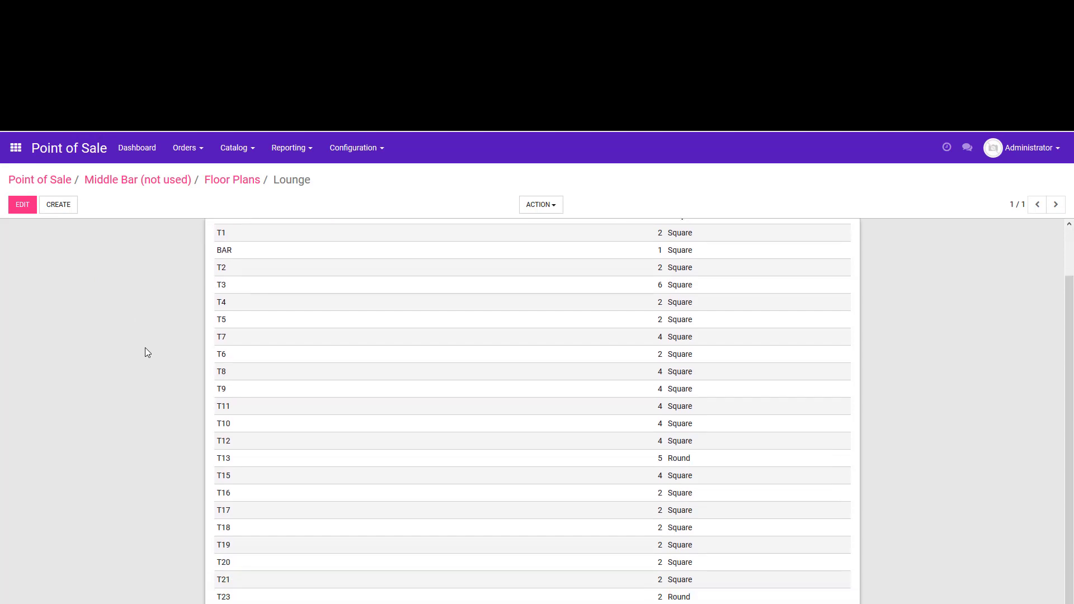
scroll(157, 366, "up", 3)
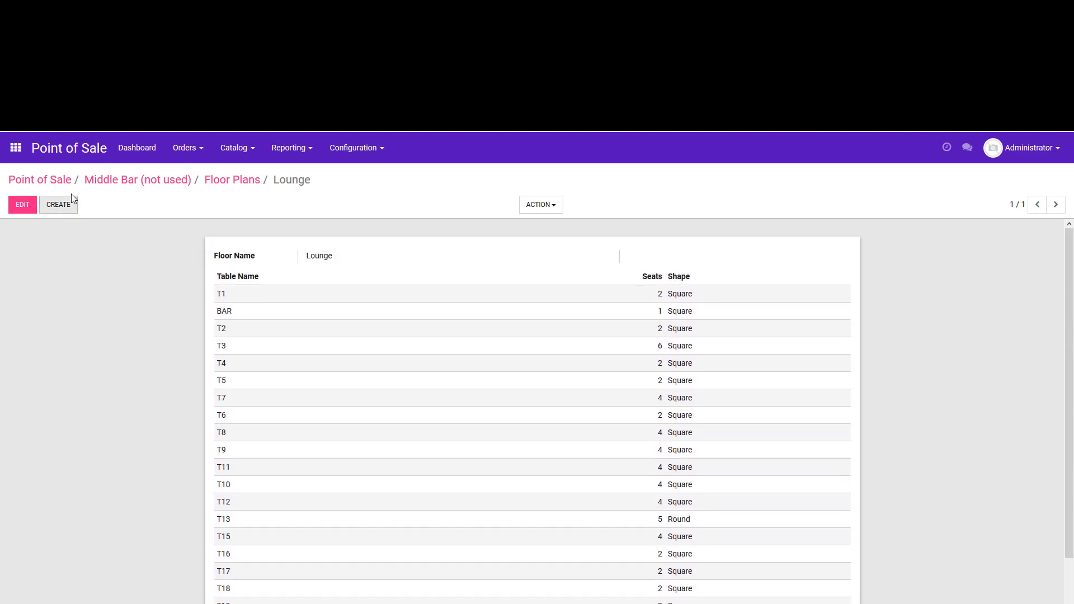
left_click(234, 180)
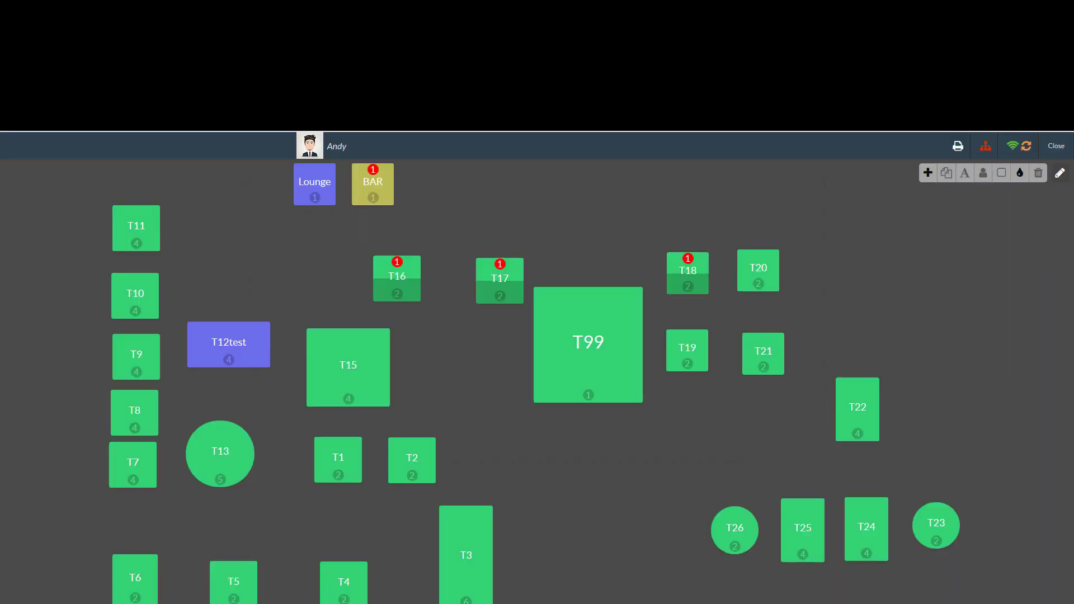
Go back to the cashier's table layout and select table T99, followed by table T15.
left_click(586, 347)
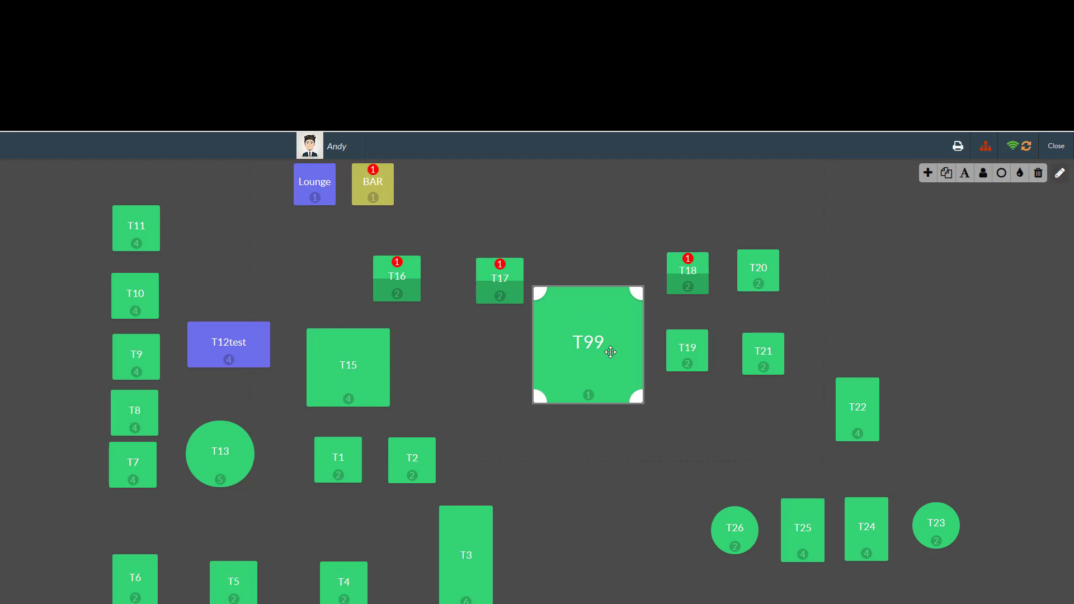
left_click(369, 368)
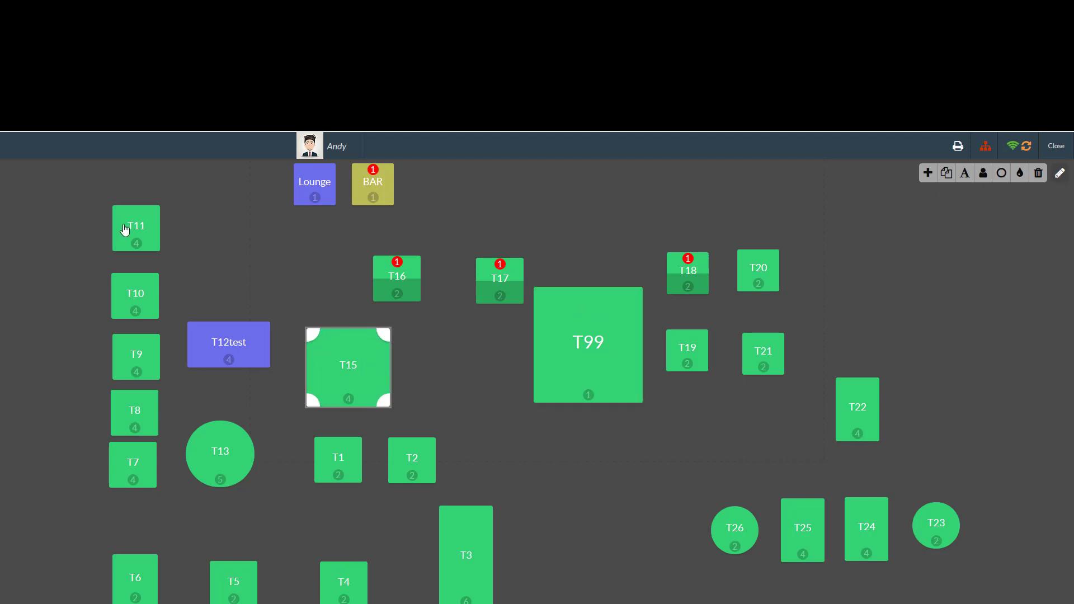